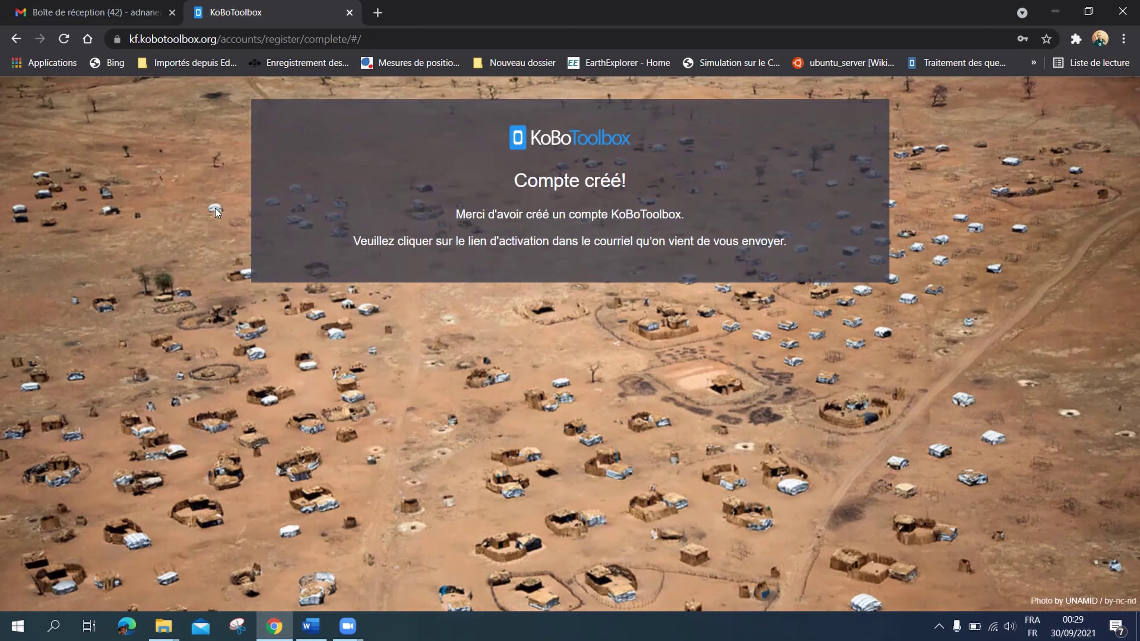
- Open the KoBoToolbox account activation message in the Gmail inbox
{"action": "key", "text": "ctrl+Tab"}
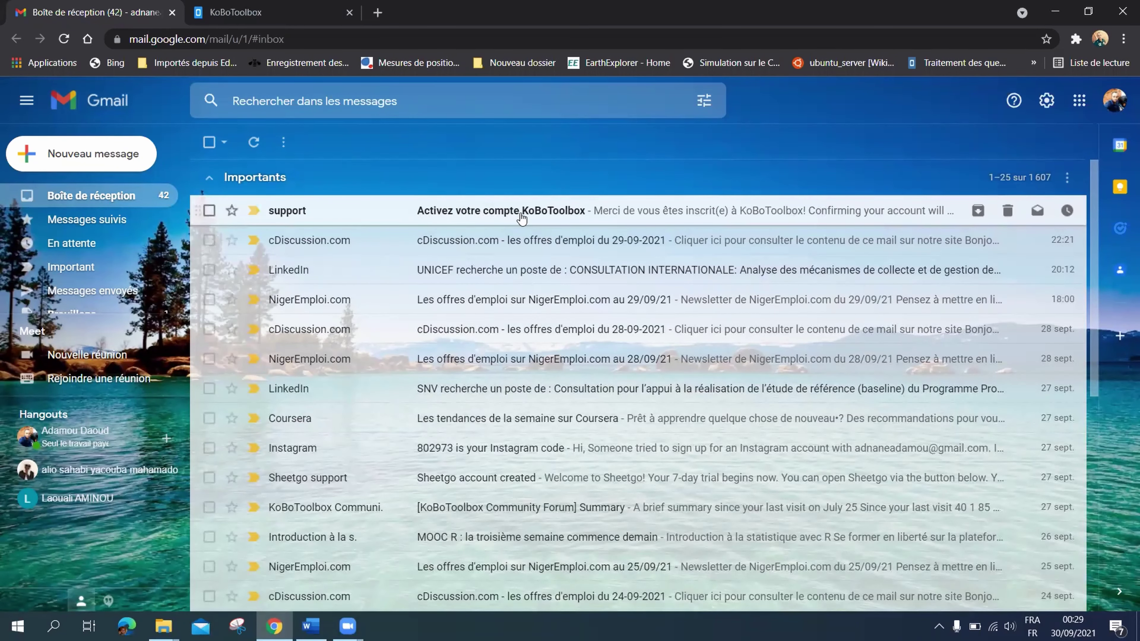
{"action": "left_click", "coordinate": [482, 211]}
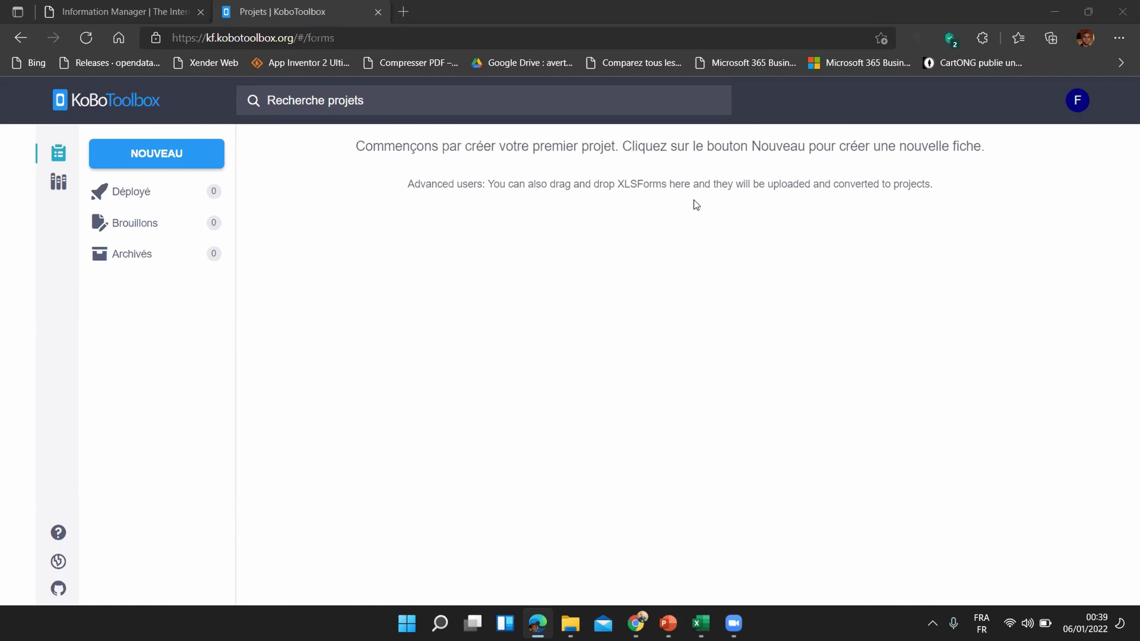
- Start creating a new project in KoBoToolbox
{"action": "left_click", "coordinate": [157, 157]}
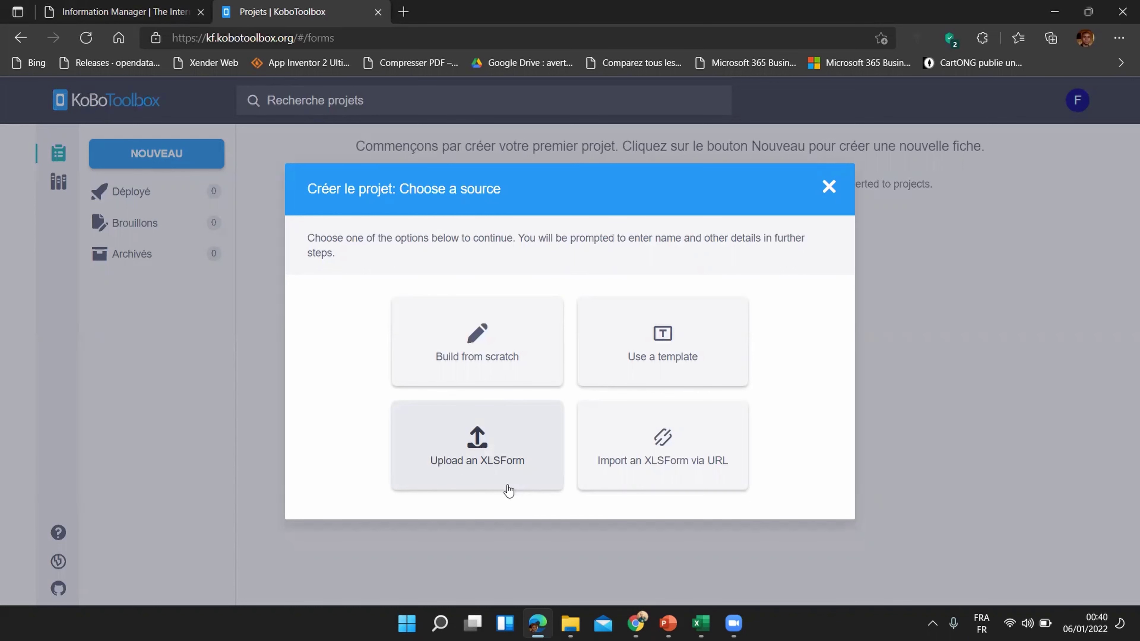
- Switch to the questionnaire workbook in Excel and examine the structure of its survey and choices sheets
{"action": "left_click", "coordinate": [701, 623]}
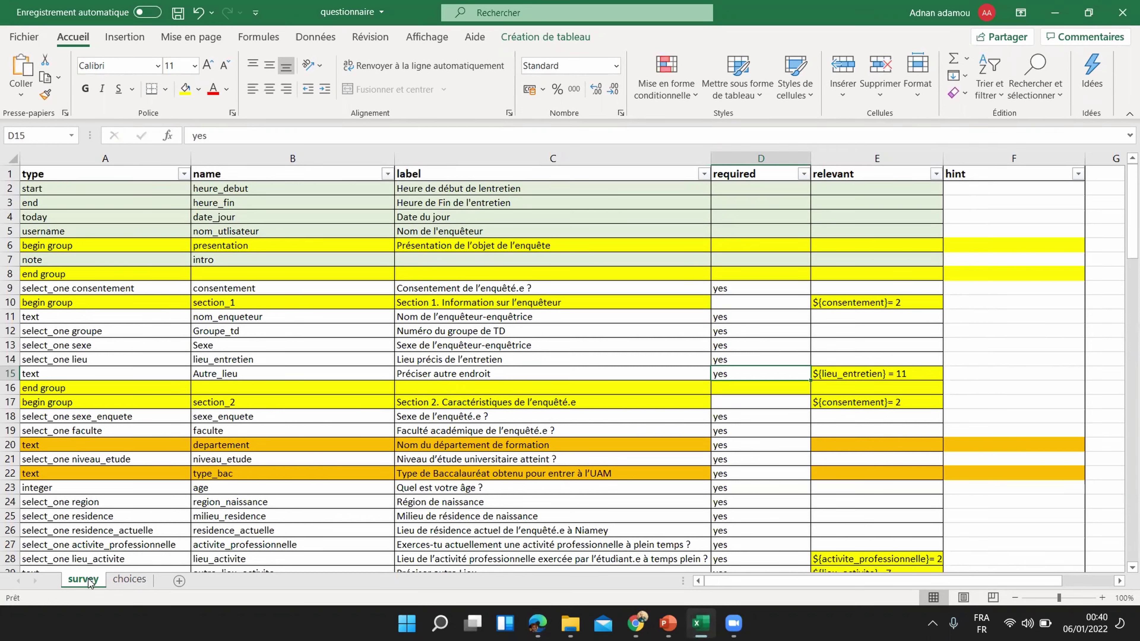
{"action": "left_click", "coordinate": [126, 585]}
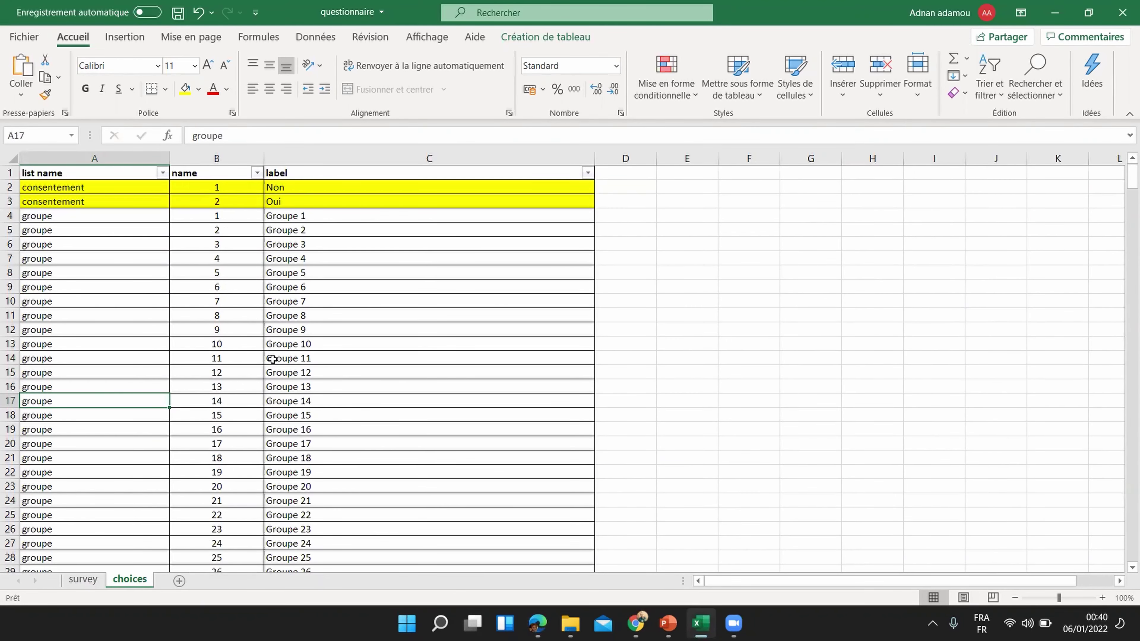
{"action": "left_click", "coordinate": [83, 580]}
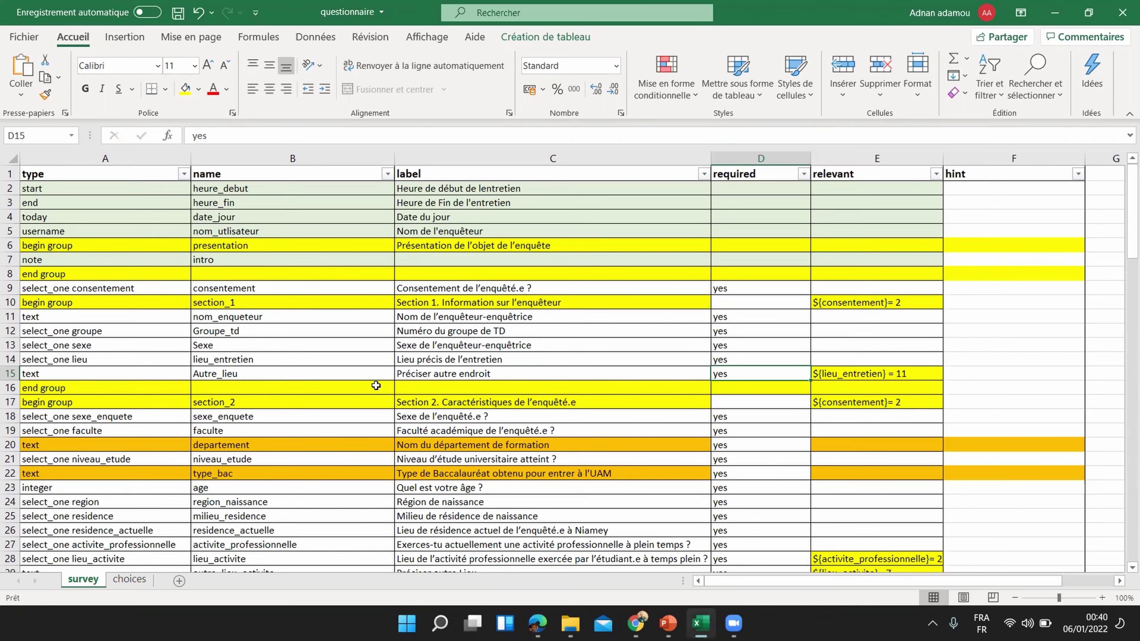
{"action": "scroll", "coordinate": [347, 436], "scroll_direction": "down", "scroll_amount": 1}
{"action": "scroll", "coordinate": [346, 435], "scroll_direction": "down", "scroll_amount": 18}
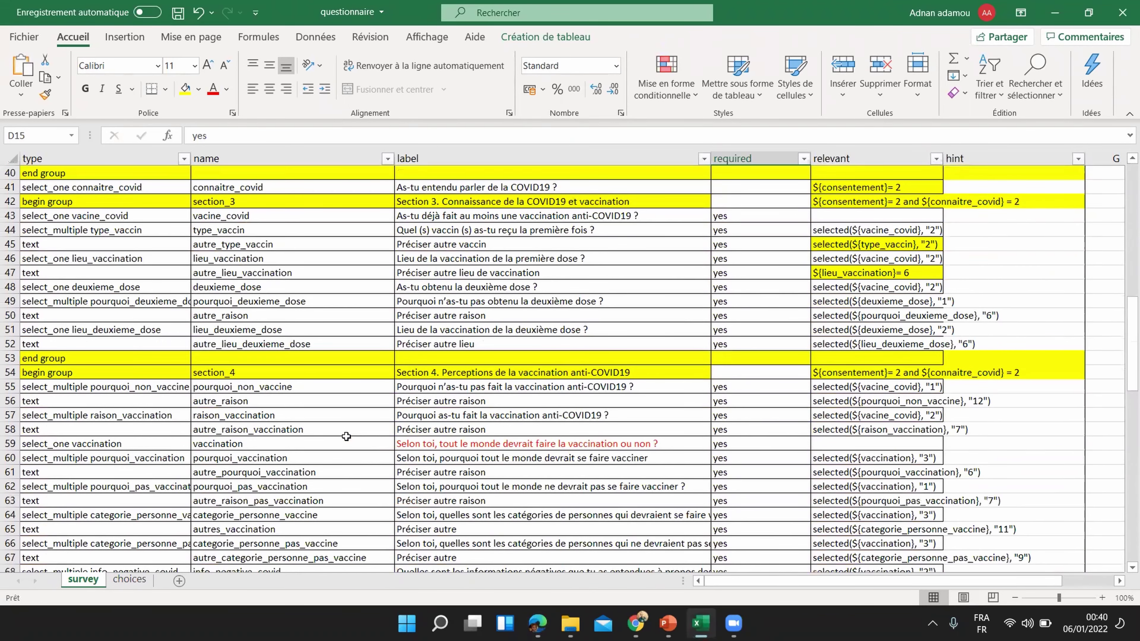
{"action": "scroll", "coordinate": [345, 436], "scroll_direction": "down", "scroll_amount": 5}
{"action": "scroll", "coordinate": [346, 435], "scroll_direction": "up", "scroll_amount": 6}
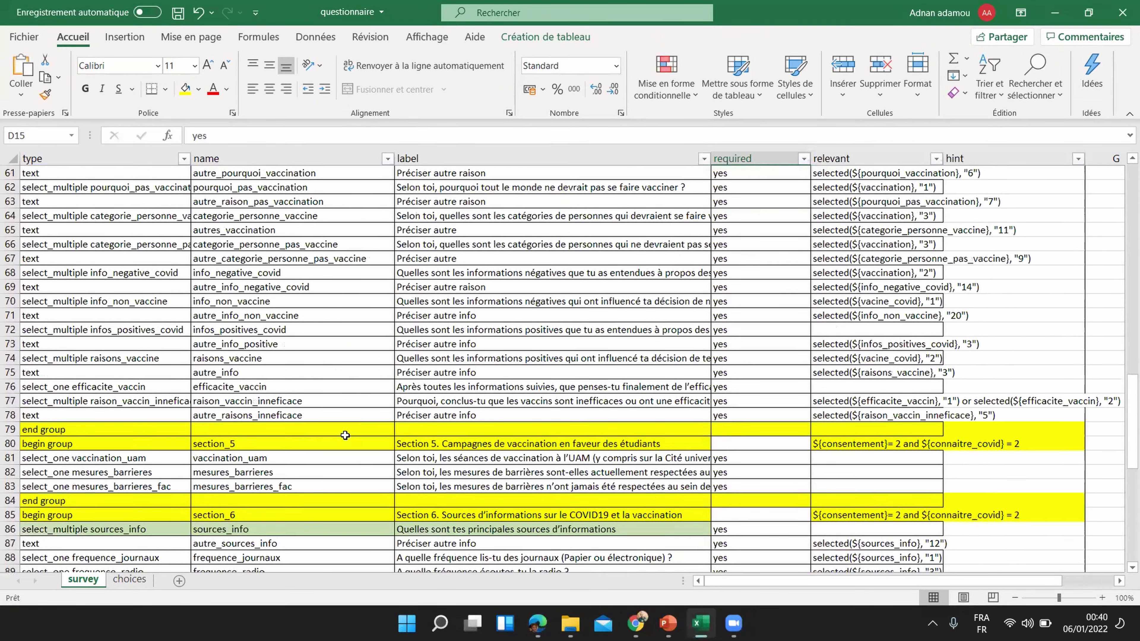
{"action": "scroll", "coordinate": [346, 436], "scroll_direction": "up", "scroll_amount": 17}
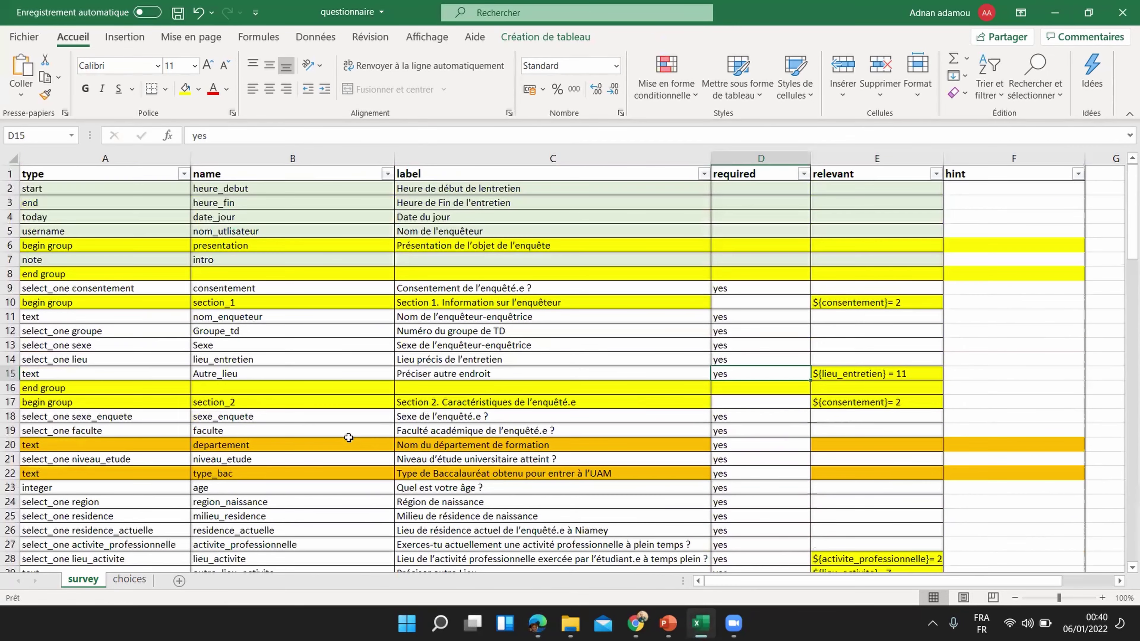
{"action": "scroll", "coordinate": [586, 366], "scroll_direction": "down", "scroll_amount": 13}
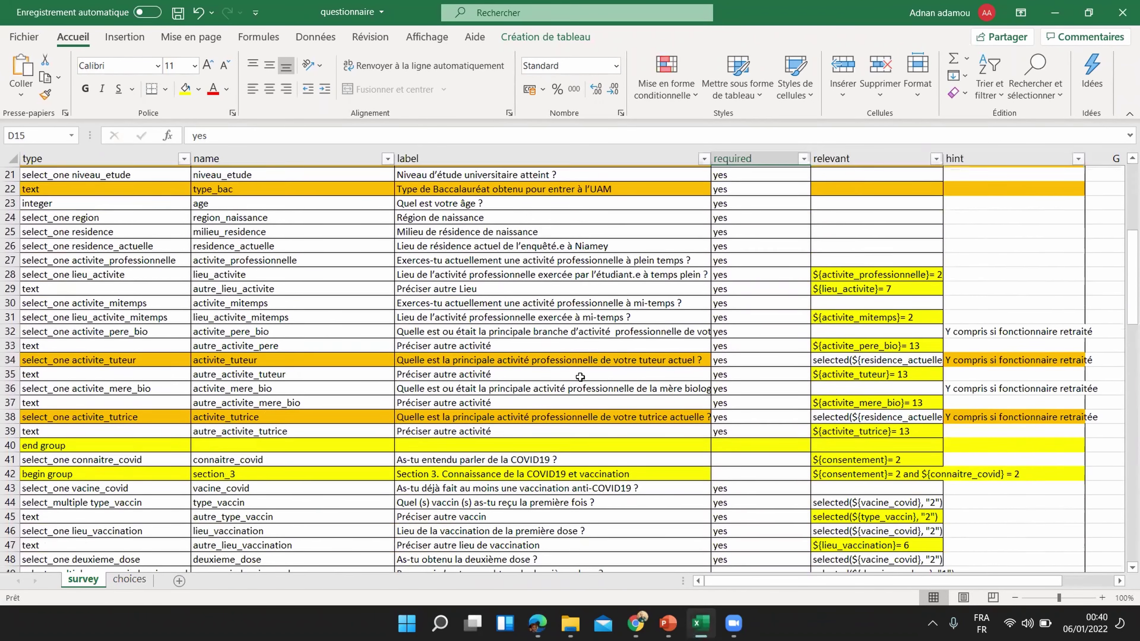
{"action": "scroll", "coordinate": [584, 386], "scroll_direction": "down", "scroll_amount": 14}
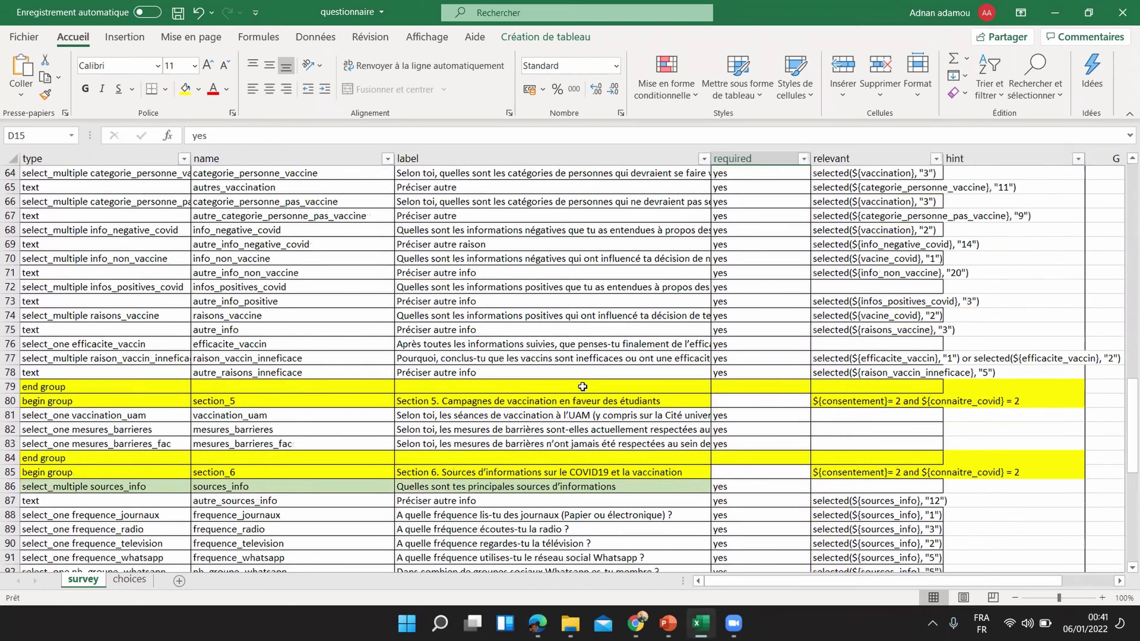
{"action": "scroll", "coordinate": [583, 385], "scroll_direction": "down", "scroll_amount": 1}
{"action": "scroll", "coordinate": [582, 385], "scroll_direction": "up", "scroll_amount": 12}
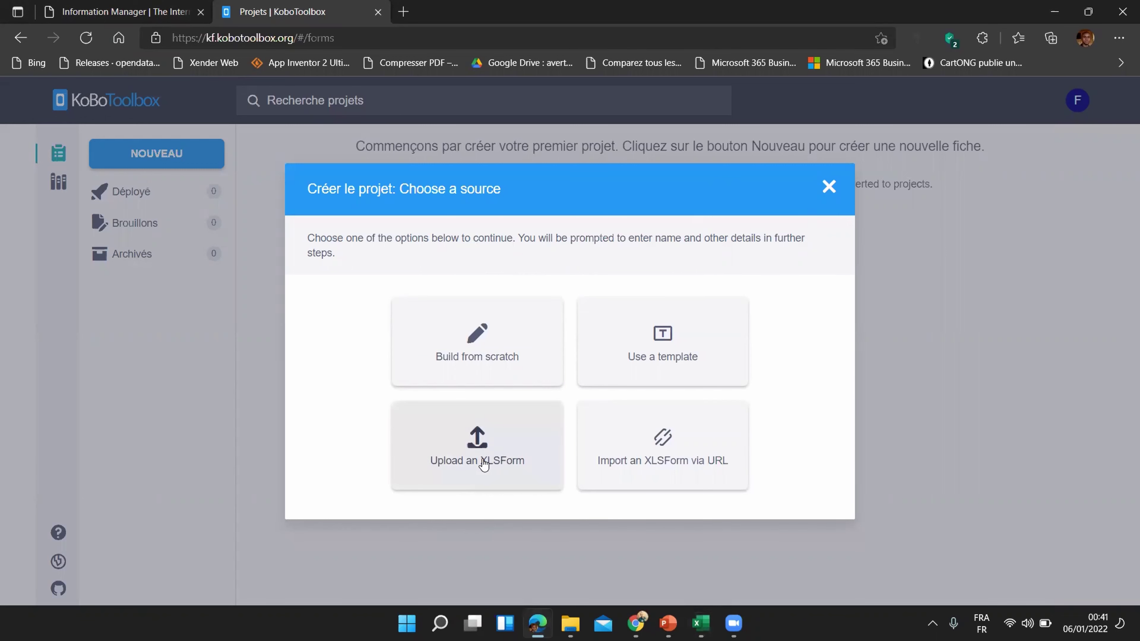
- Upload the XLSForm file "Formulaire Excel" from the Formation CFI folder on the desktop as the project source
{"action": "left_click", "coordinate": [479, 440]}
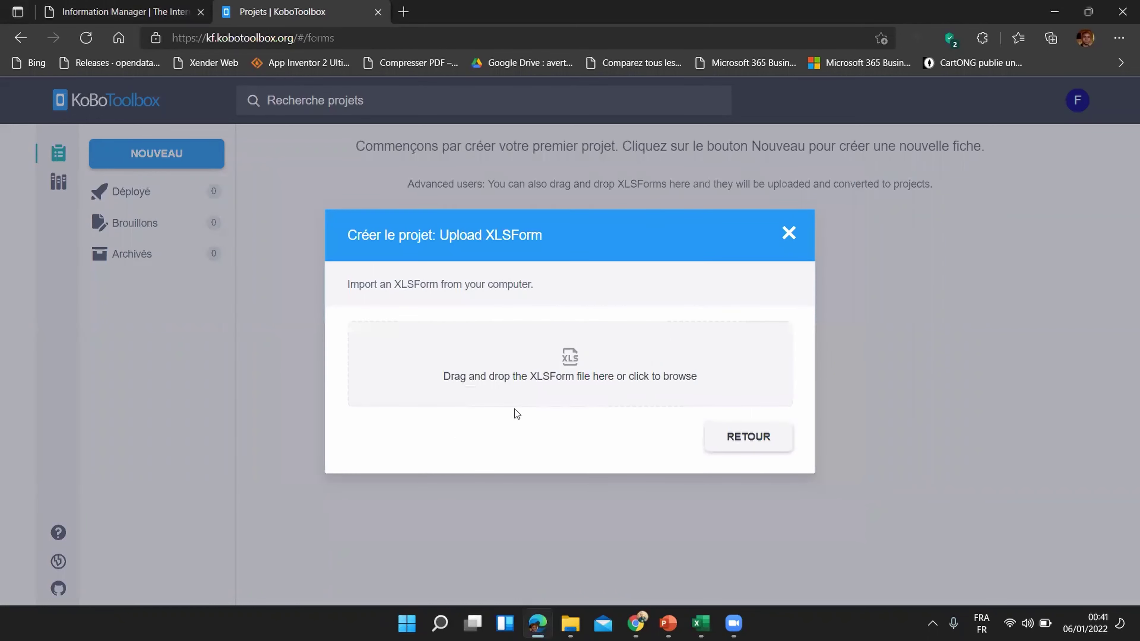
{"action": "left_click", "coordinate": [567, 359]}
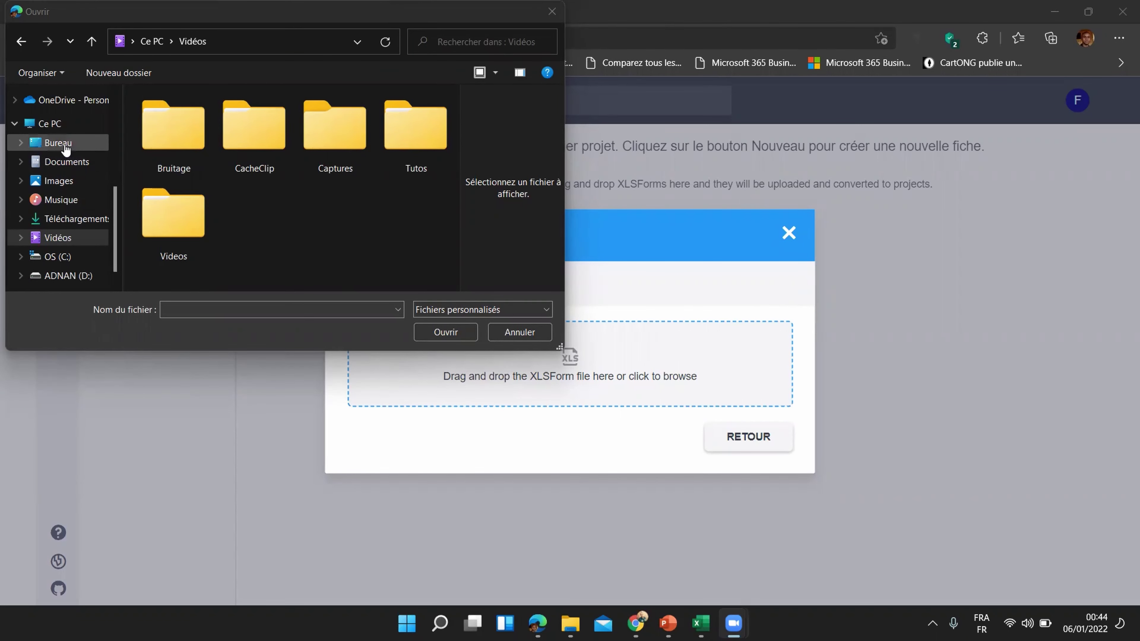
{"action": "left_click", "coordinate": [65, 143]}
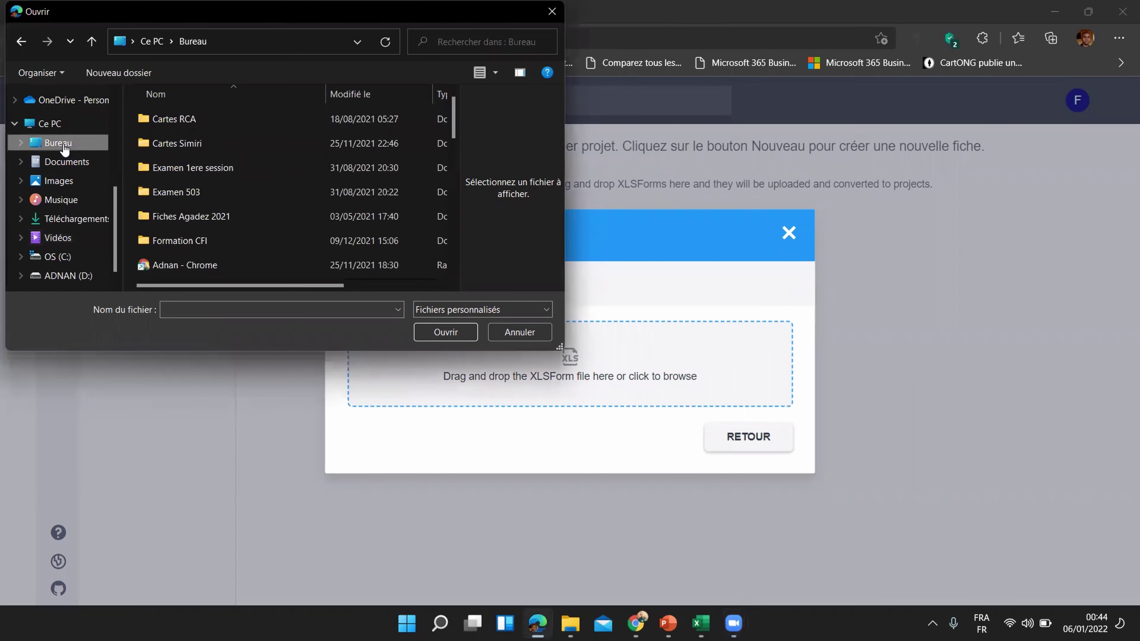
{"action": "double_click", "coordinate": [183, 240]}
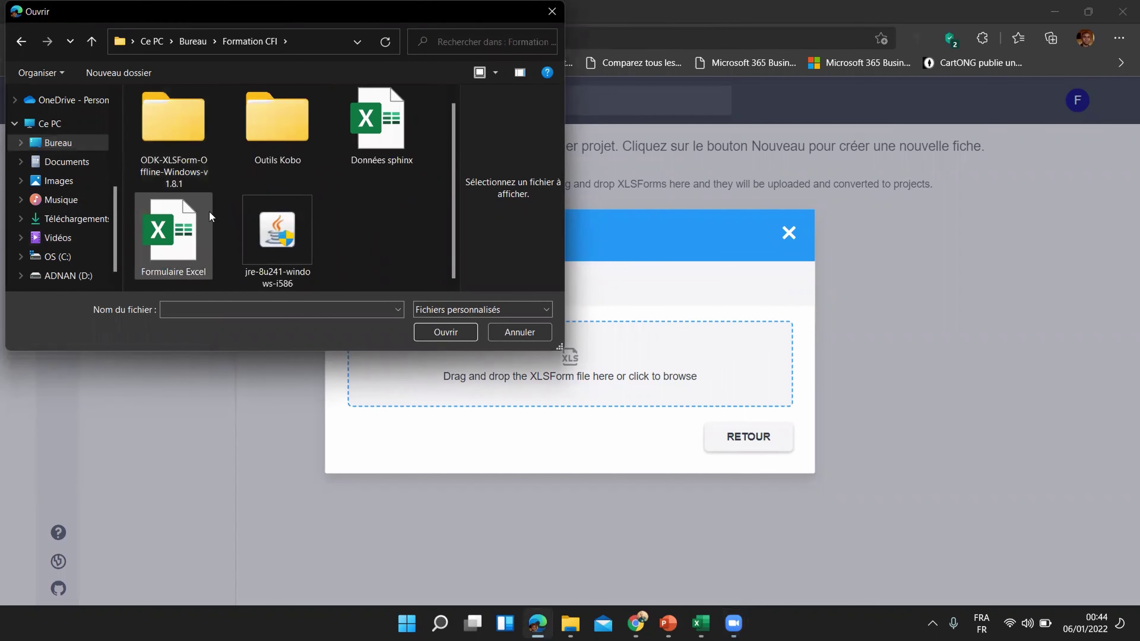
{"action": "left_click", "coordinate": [161, 263]}
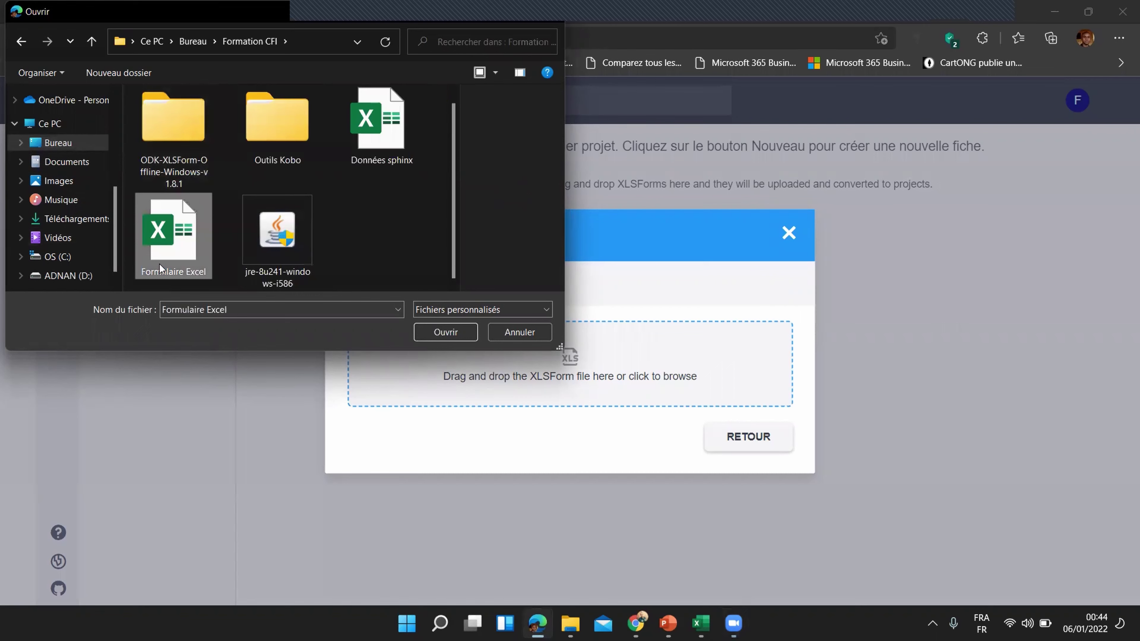
{"action": "left_click", "coordinate": [449, 333]}
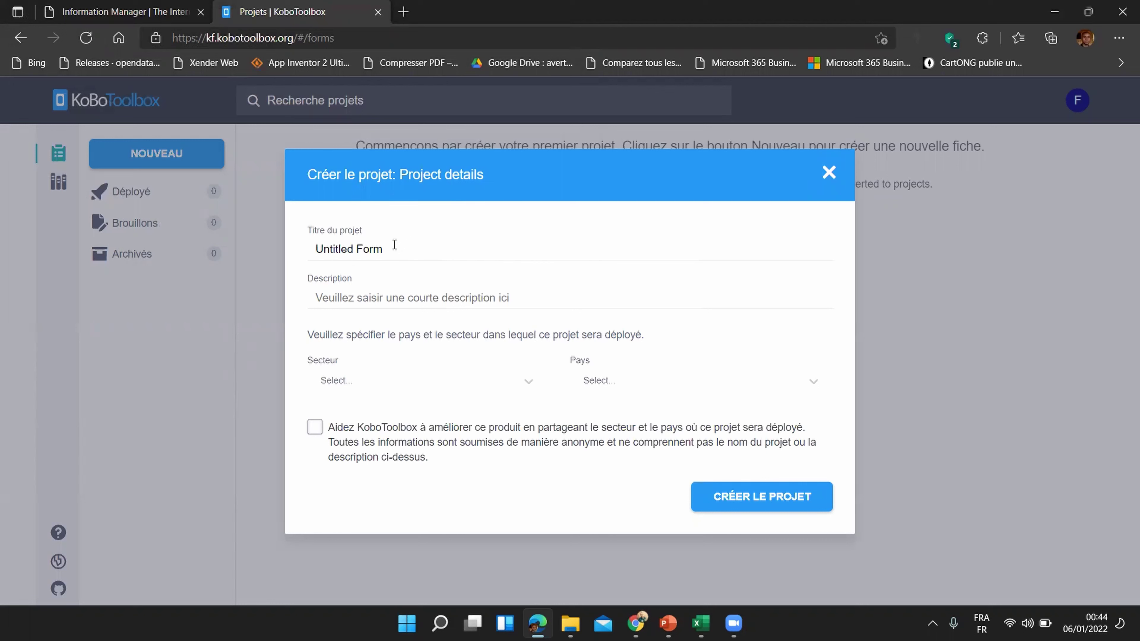
- Replace the default project title with "tuto Kobo"
{"action": "key", "text": "BackSpace"}
{"action": "key", "text": "BackSpace"}
{"action": "key", "text": "BackSpace"}
{"action": "key", "text": "BackSpace"}
{"action": "key", "text": "BackSpace"}
{"action": "key", "text": "BackSpace"}
{"action": "key", "text": "BackSpace"}
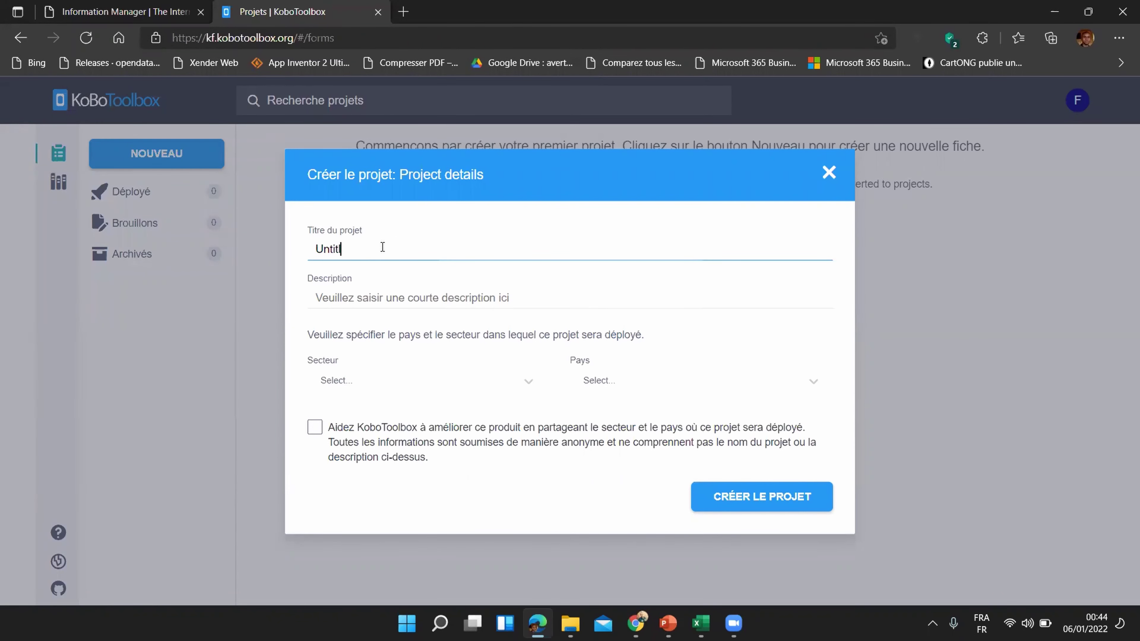
{"action": "key", "text": "BackSpace"}
{"action": "key", "text": "BackSpace"}
{"action": "key", "text": "BackSpace"}
{"action": "key", "text": "BackSpace"}
{"action": "key", "text": "BackSpace"}
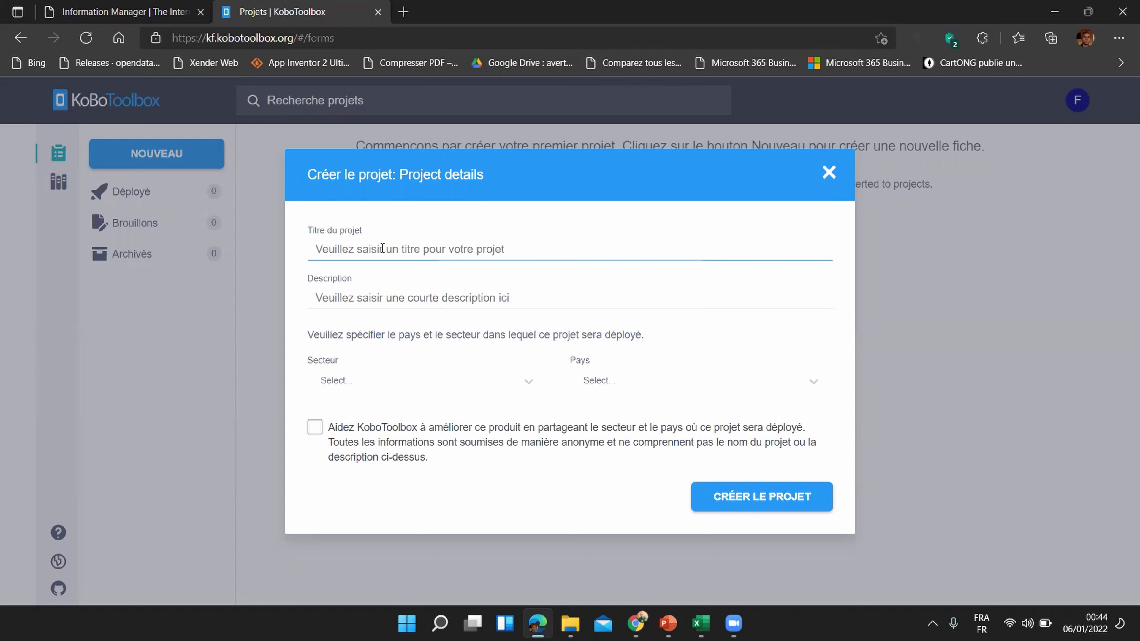
{"action": "type", "text": "tu"}
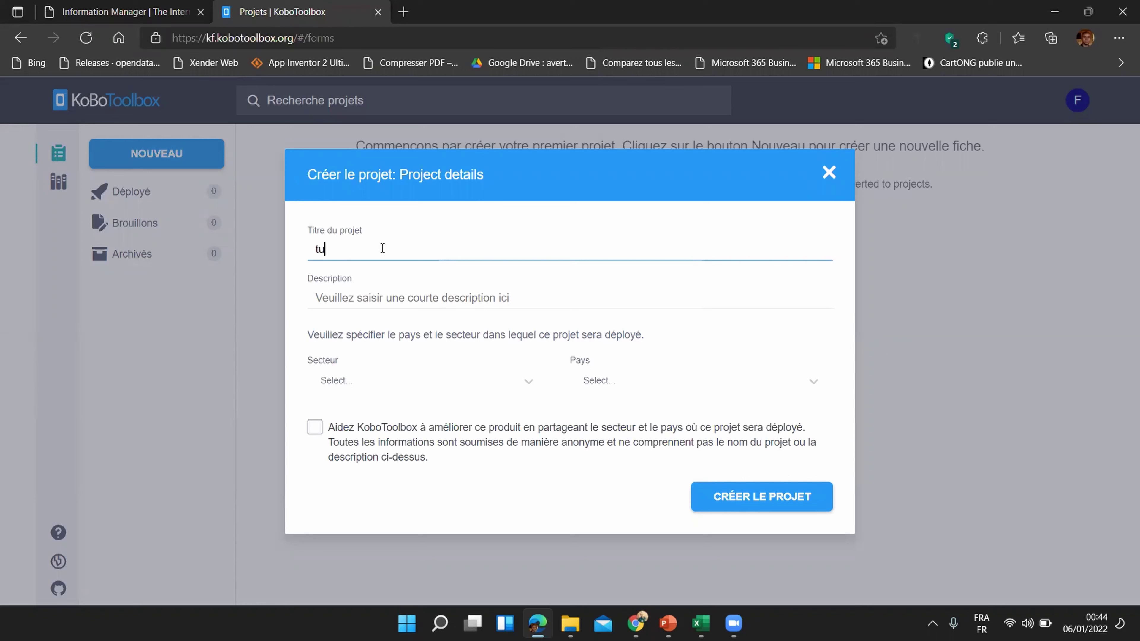
{"action": "type", "text": "t"}
{"action": "type", "text": "o "}
{"action": "type", "text": "1"}
{"action": "type", "text": "Kobo"}
- Set the sector to "Services d'enseignement / enseignement supérieur" and the country to Algeria, and create the project
{"action": "left_click", "coordinate": [352, 389]}
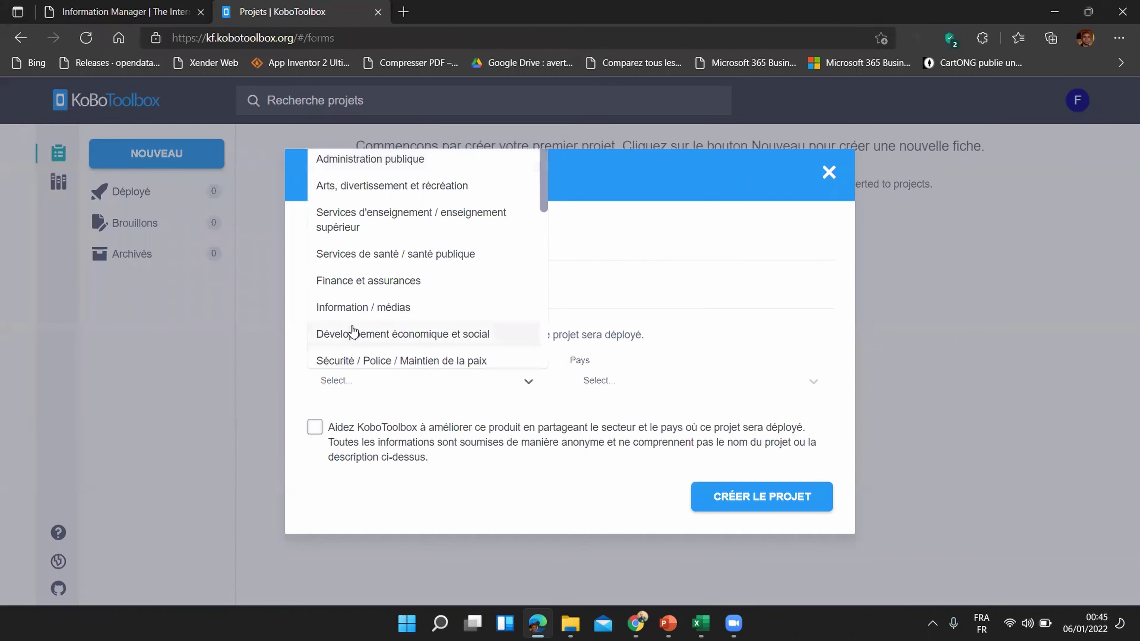
{"action": "left_click", "coordinate": [382, 227]}
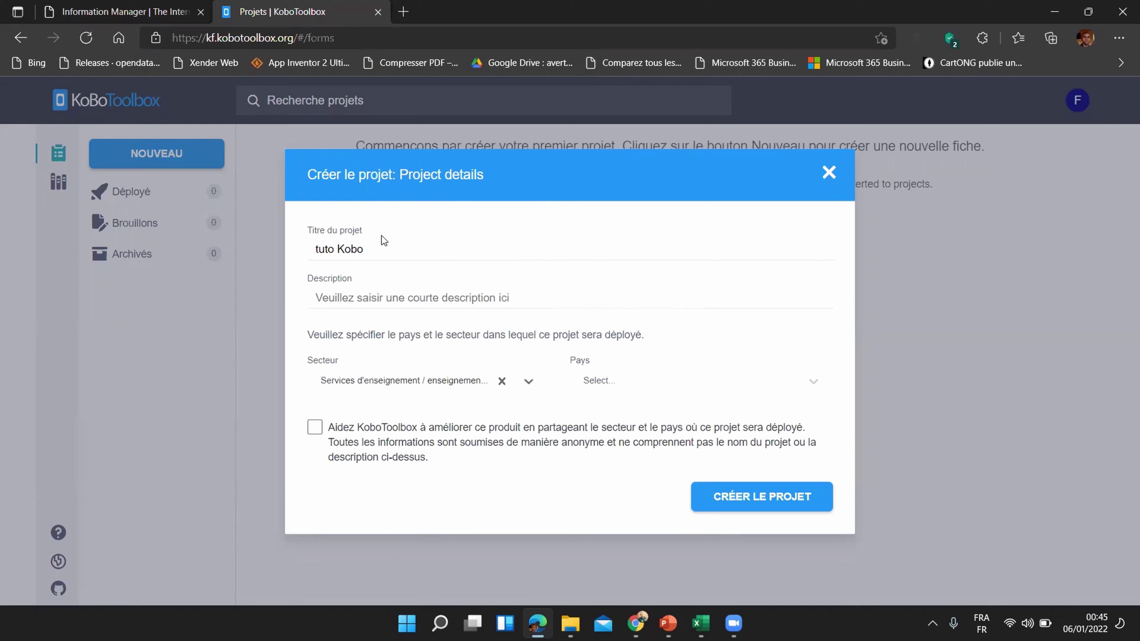
{"action": "left_click", "coordinate": [603, 383]}
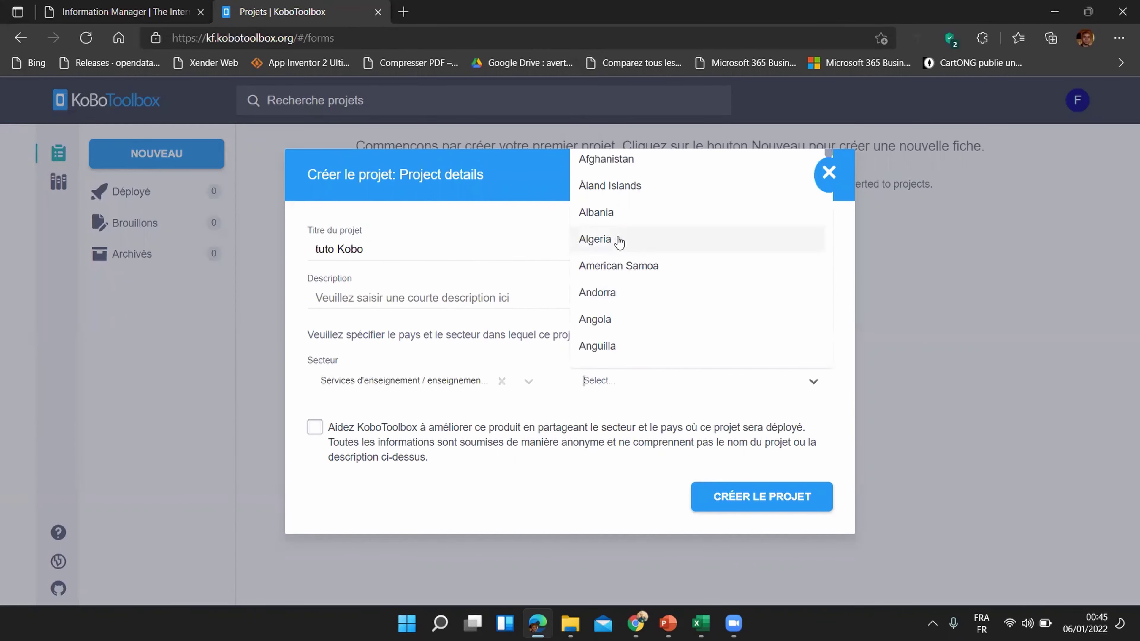
{"action": "left_click", "coordinate": [608, 240]}
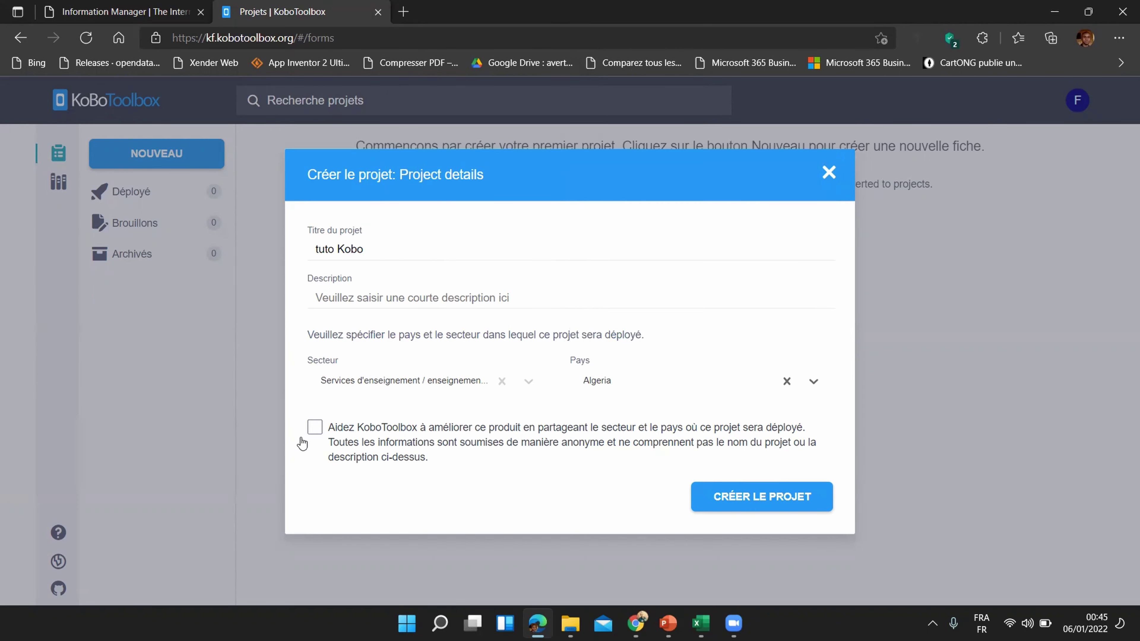
{"action": "left_click", "coordinate": [788, 497]}
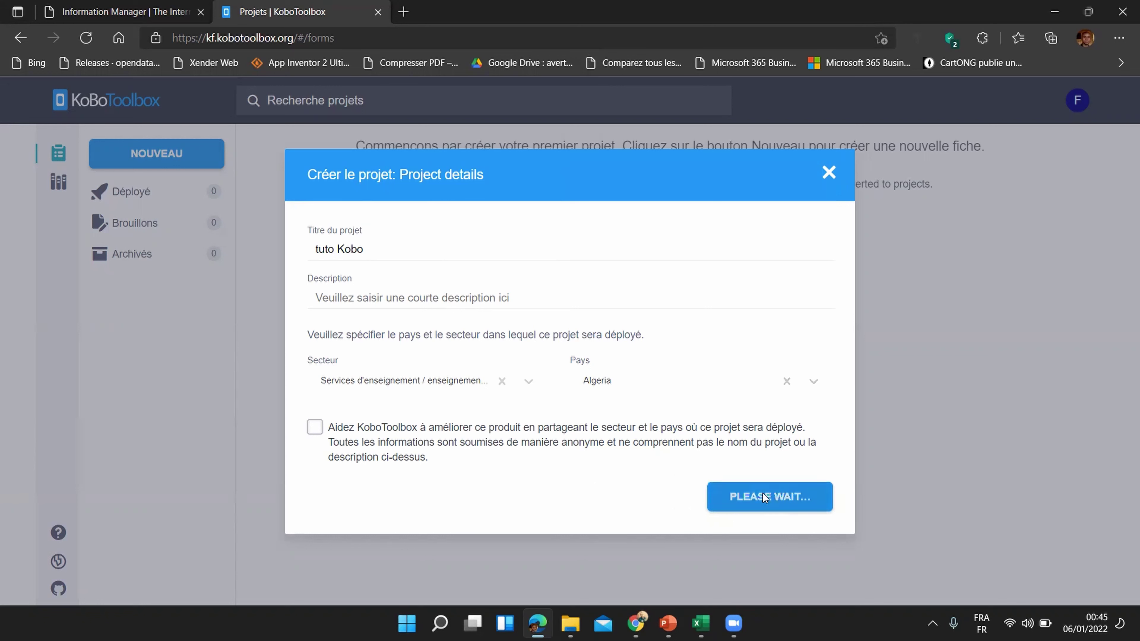